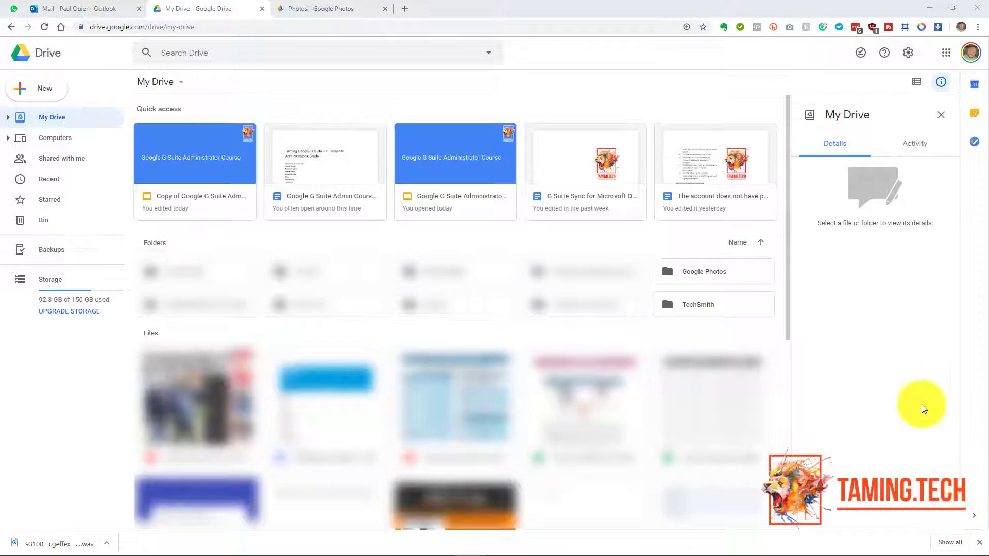
# In the Google Photos library, choose to upload from Google Drive and open My Drive's Google Photos folder
pyautogui.click(329, 8)
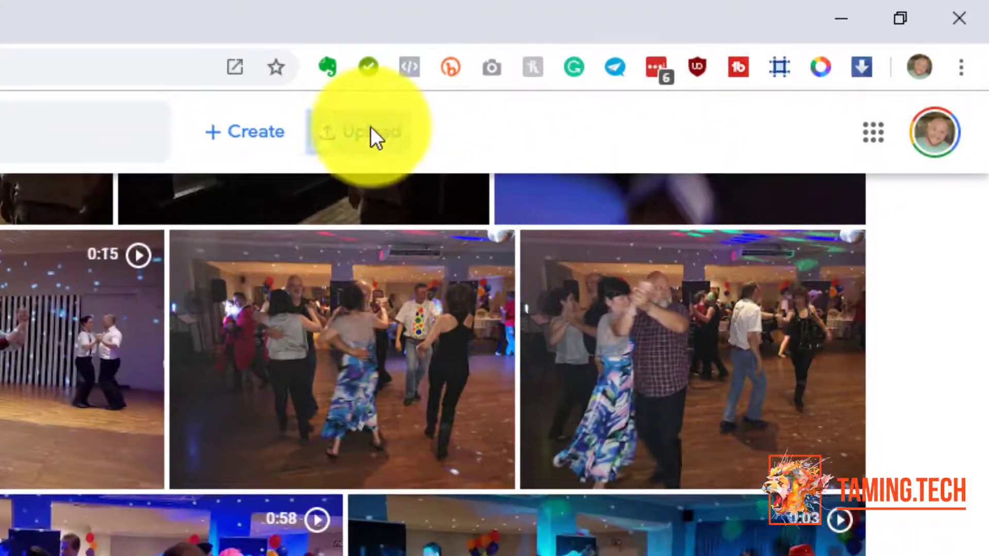
pyautogui.click(371, 129)
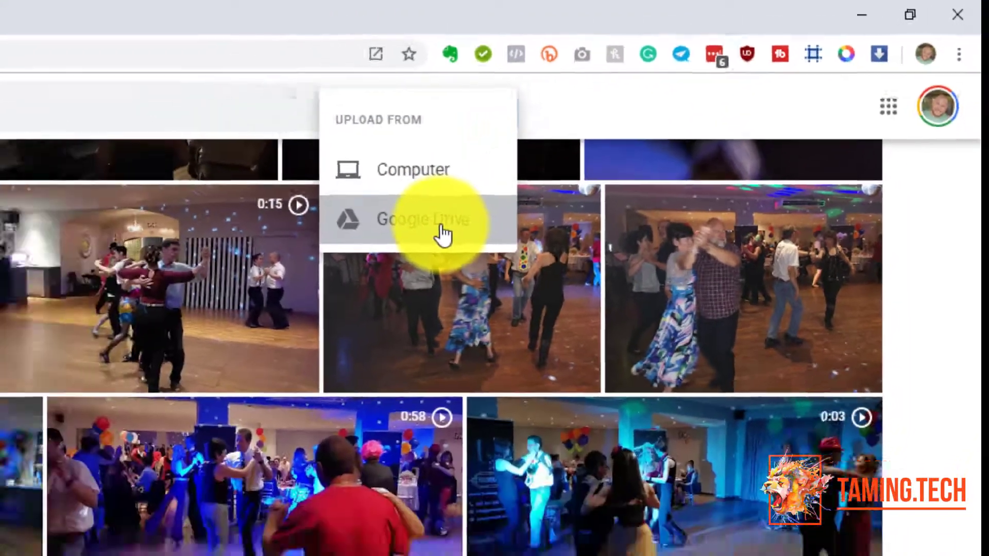
pyautogui.click(442, 236)
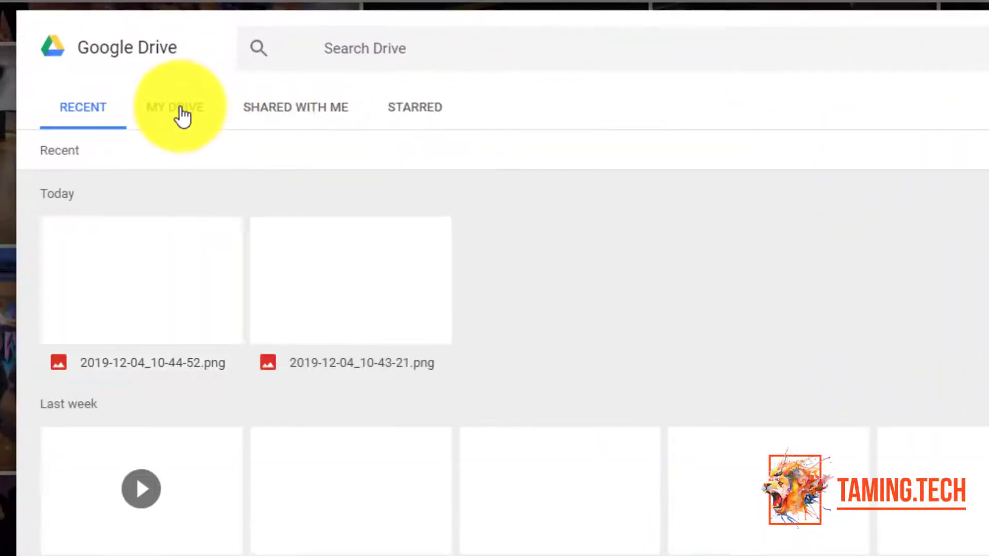
pyautogui.click(181, 116)
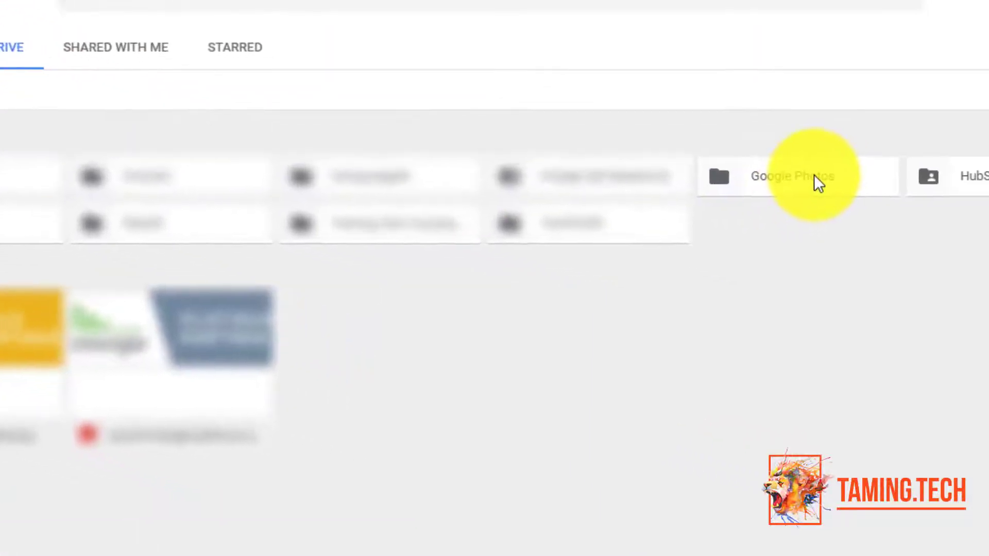
pyautogui.click(969, 232)
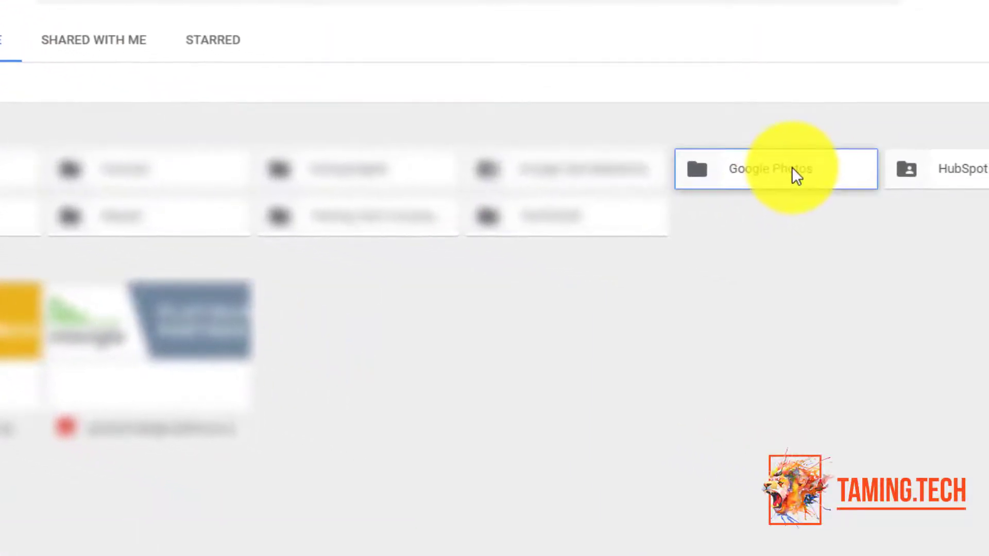
pyautogui.doubleClick(793, 167)
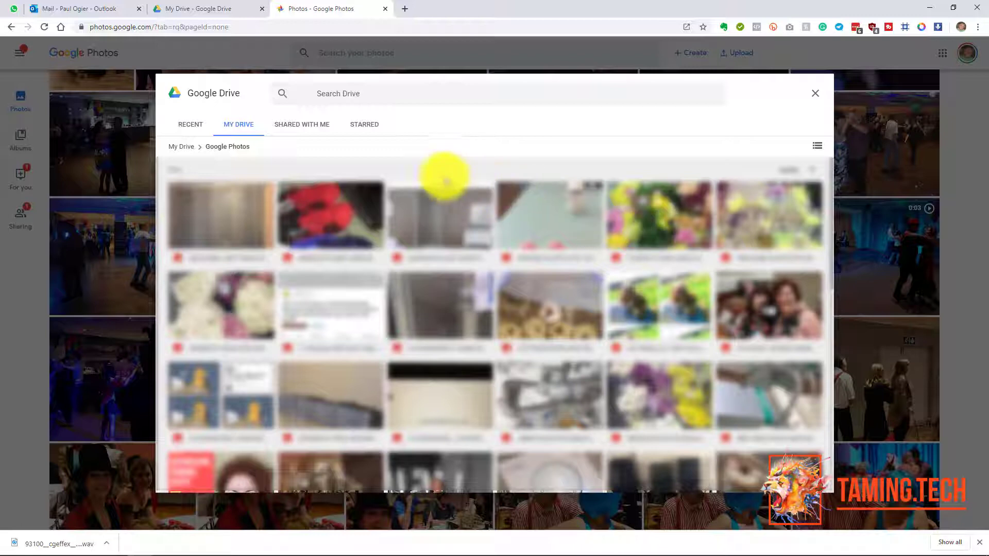
# Select all photos in the folder, scrolling down to load and select the remaining ones
pyautogui.hotkey('ctrl', 'a')
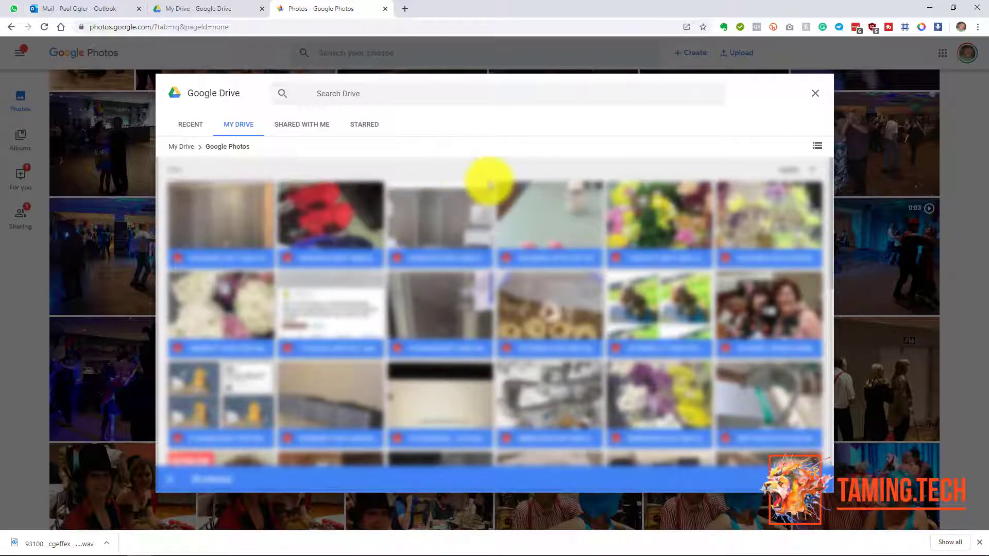
pyautogui.scroll(-5, 580, 226)
pyautogui.scroll(-5, 582, 231)
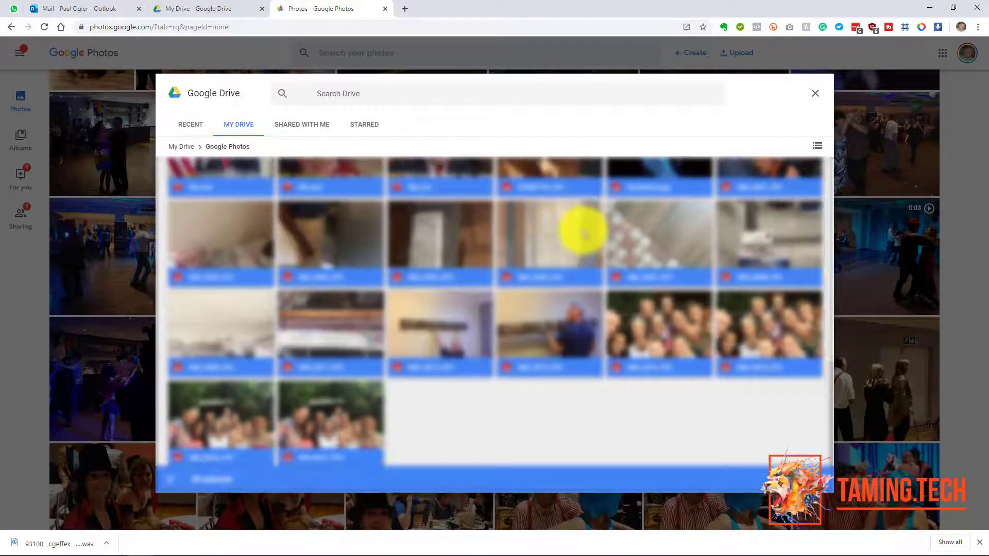
pyautogui.scroll(-5, 584, 234)
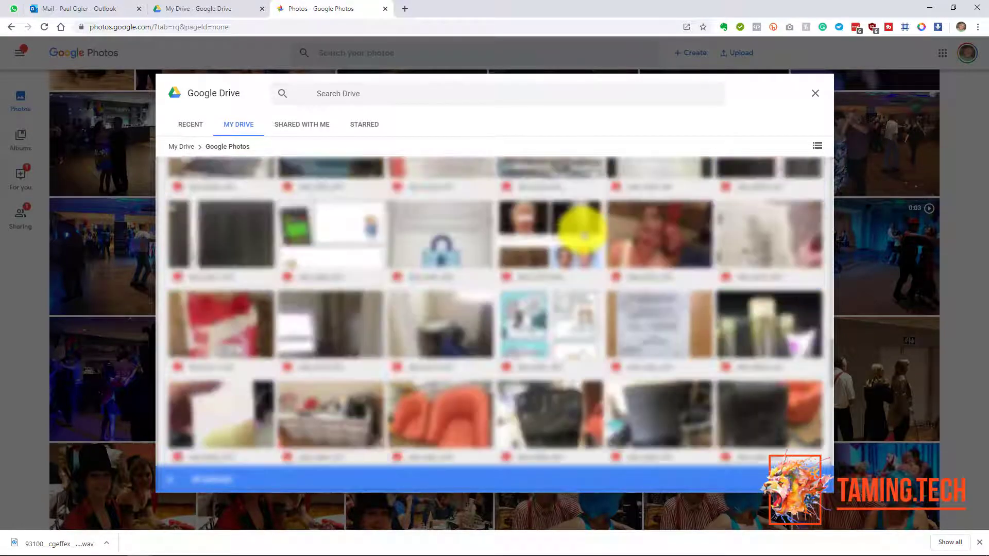
pyautogui.hotkey('ctrl', 'a')
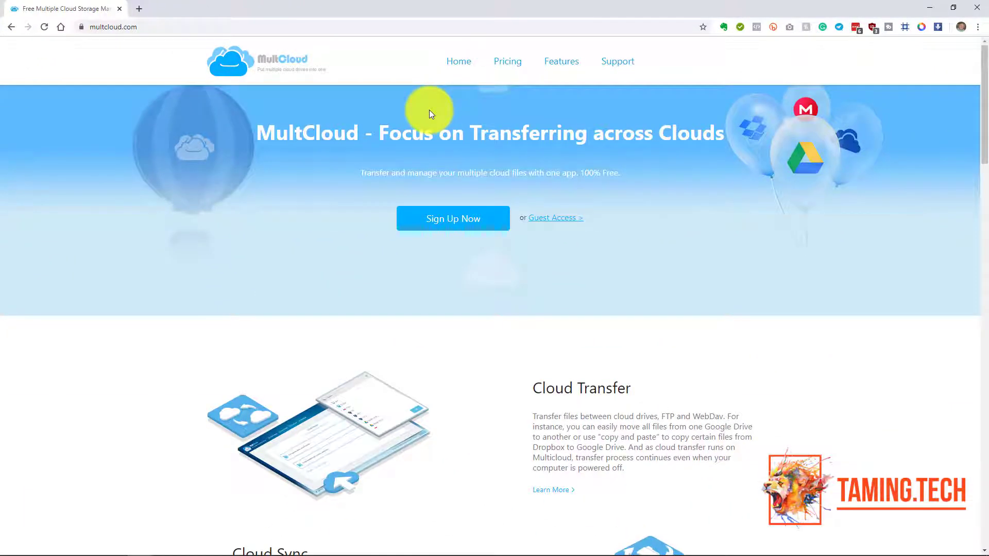
# Open the MultCloud pricing page and highlight the Free Plan's 30GB monthly traffic
pyautogui.click(504, 63)
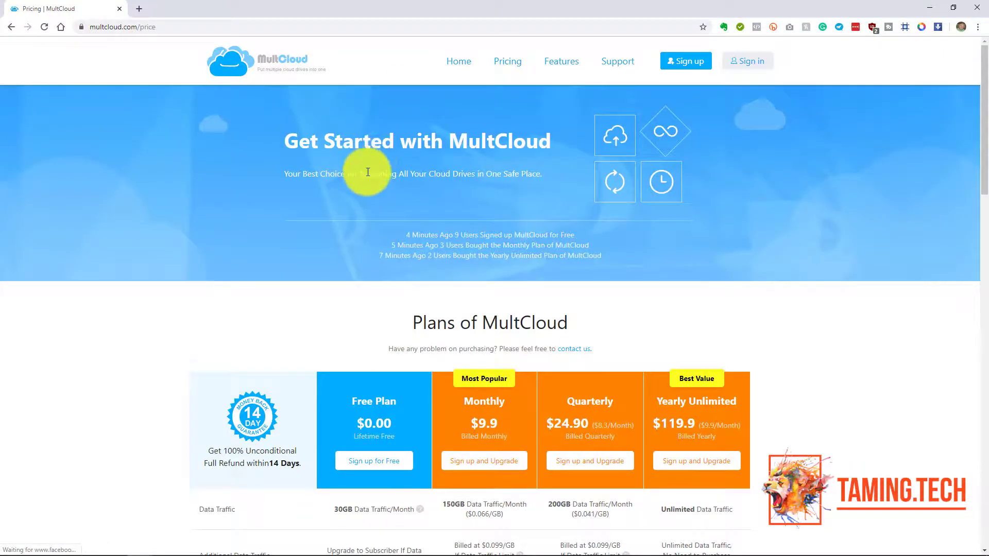
pyautogui.scroll(-4, 365, 172)
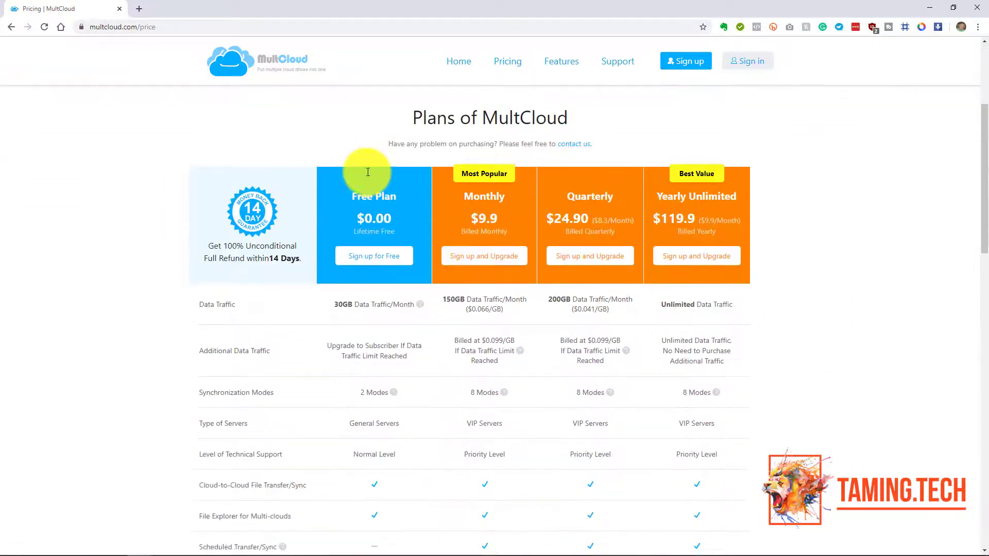
pyautogui.moveTo(319, 289); pyautogui.dragTo(381, 287)
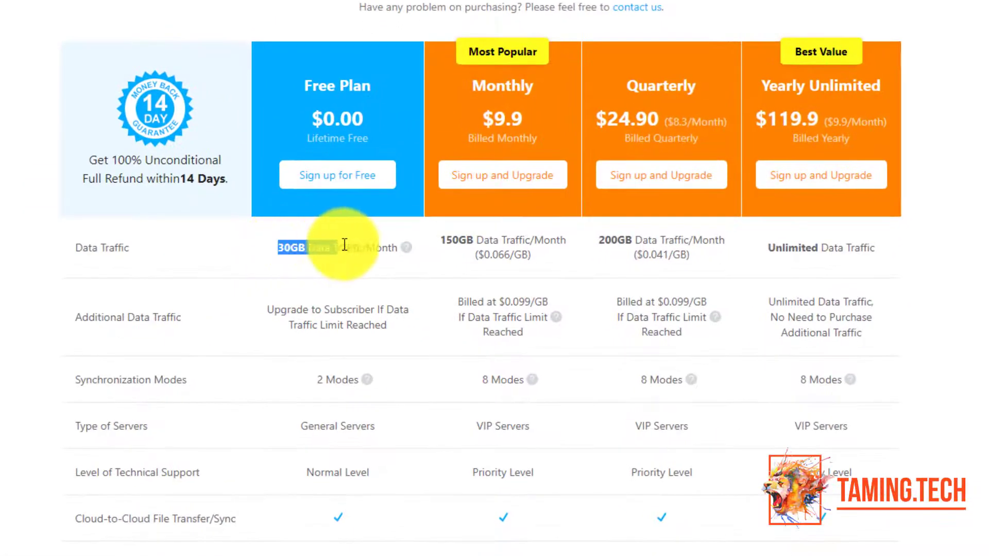
pyautogui.click(359, 262)
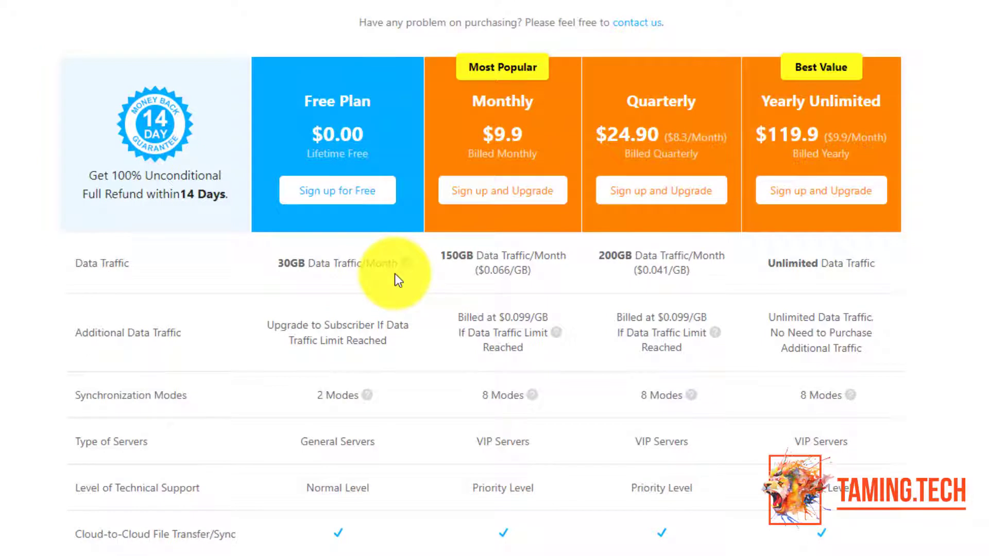
# Highlight the Monthly plan's $9.9 price and its 150GB traffic allowance
pyautogui.scroll(1, 395, 273)
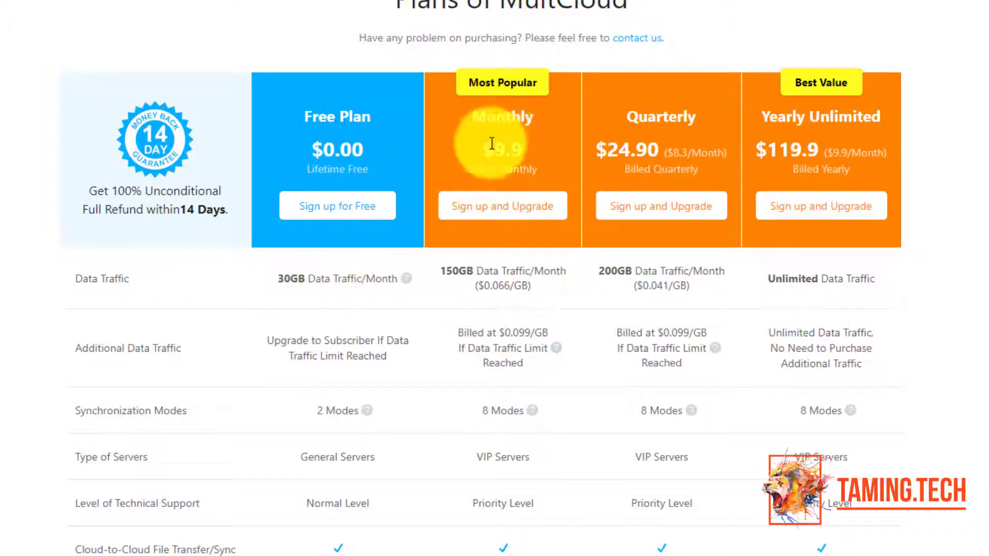
pyautogui.moveTo(482, 150); pyautogui.dragTo(536, 154)
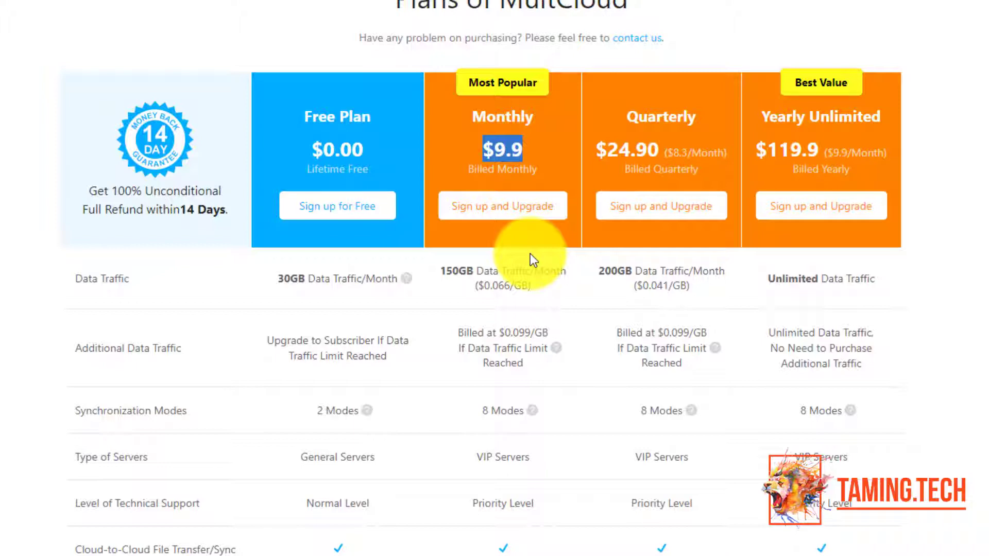
pyautogui.moveTo(441, 270); pyautogui.dragTo(476, 272)
# Sign up for MultCloud's free plan and dismiss the tour tips
pyautogui.click(502, 270)
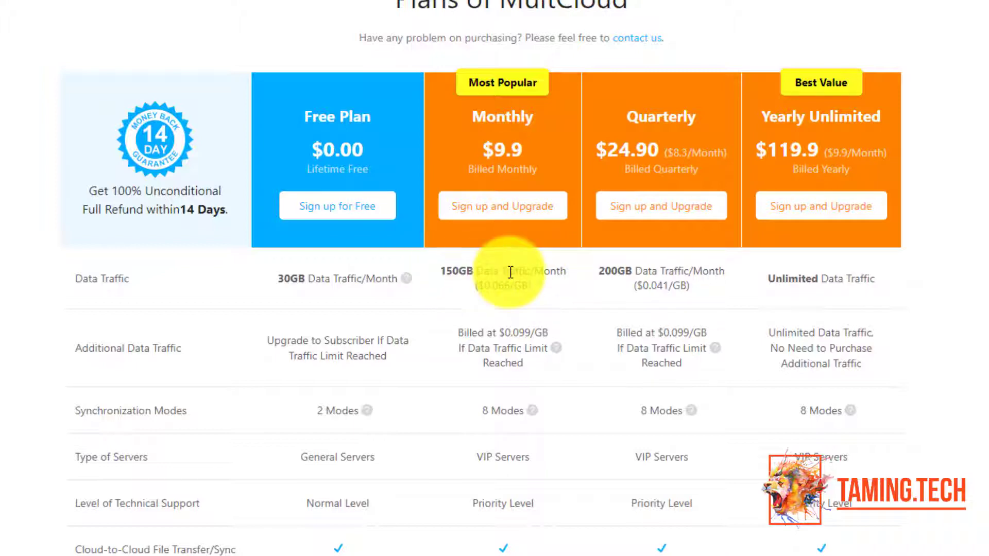
pyautogui.click(309, 204)
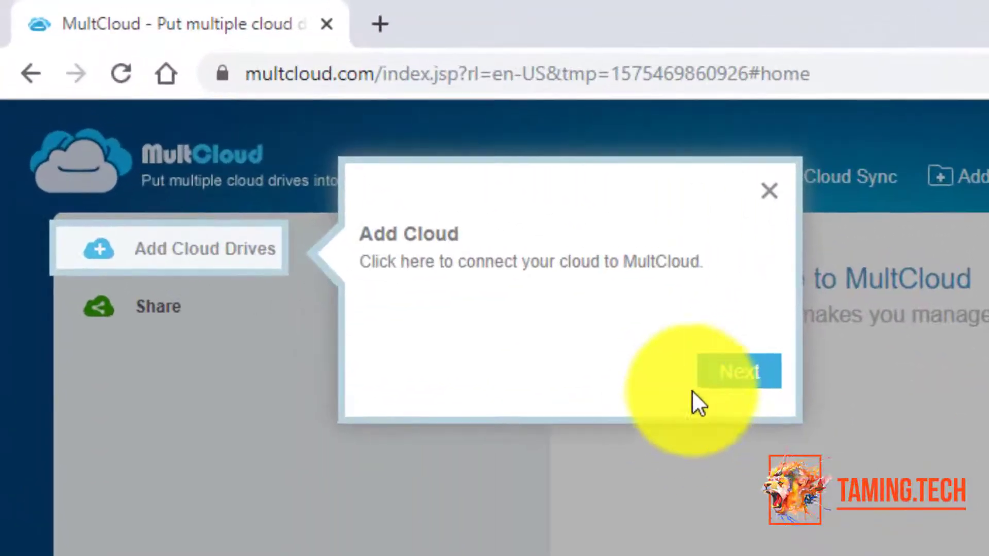
pyautogui.click(268, 138)
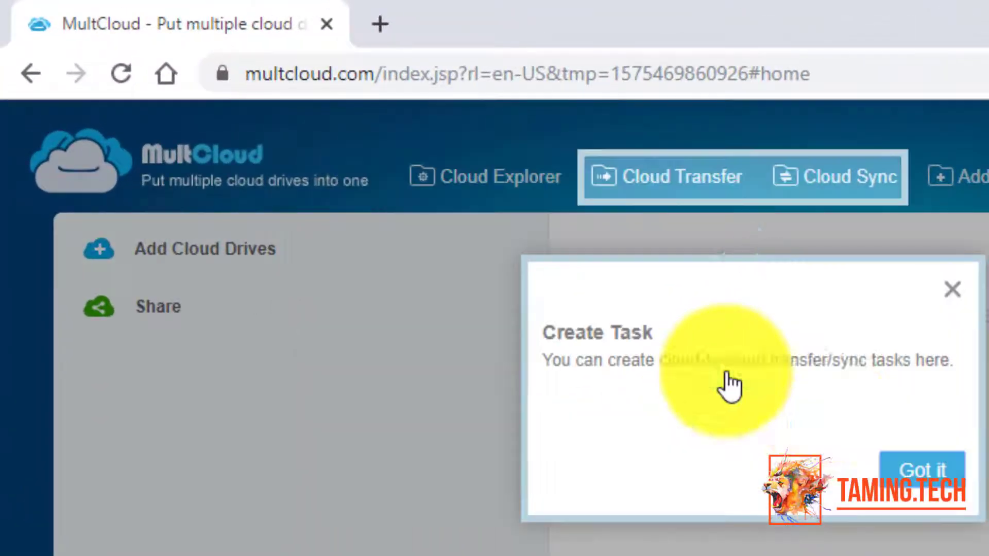
pyautogui.click(916, 470)
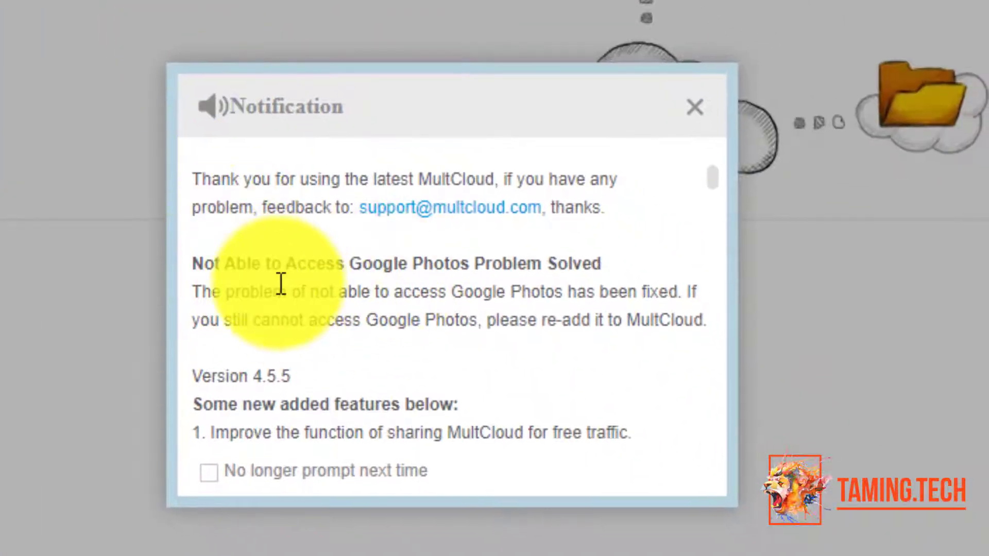
# Read the Google Photos access fix notice, then close the update notification
pyautogui.moveTo(270, 265); pyautogui.dragTo(505, 359)
pyautogui.click(513, 369)
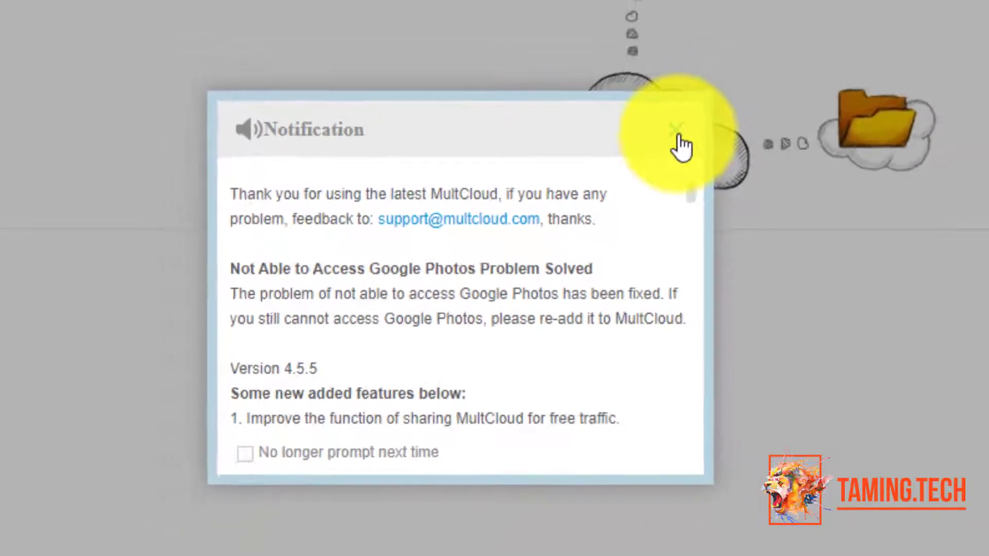
pyautogui.click(696, 114)
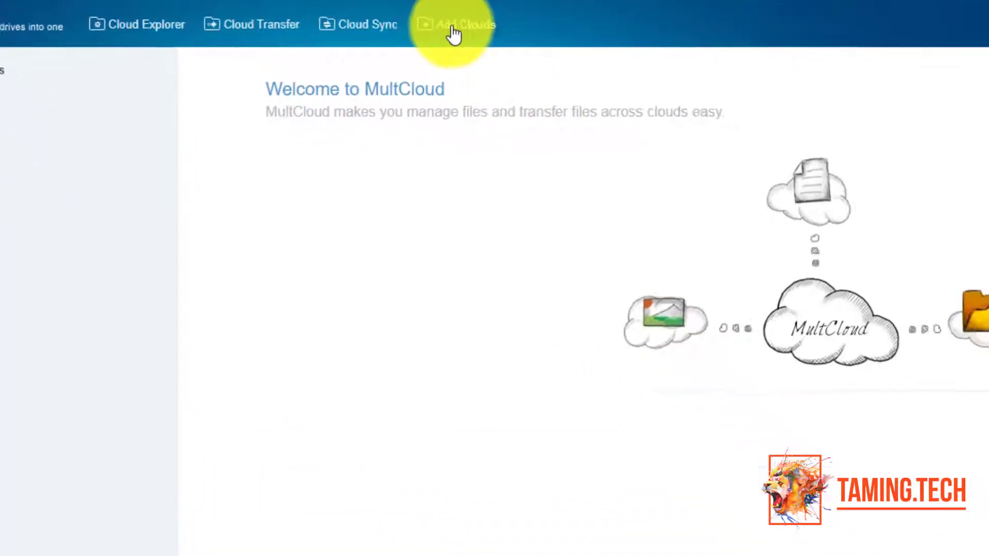
# Pick Google Drive from the Add Clouds list and continue to its connection setup
pyautogui.click(653, 154)
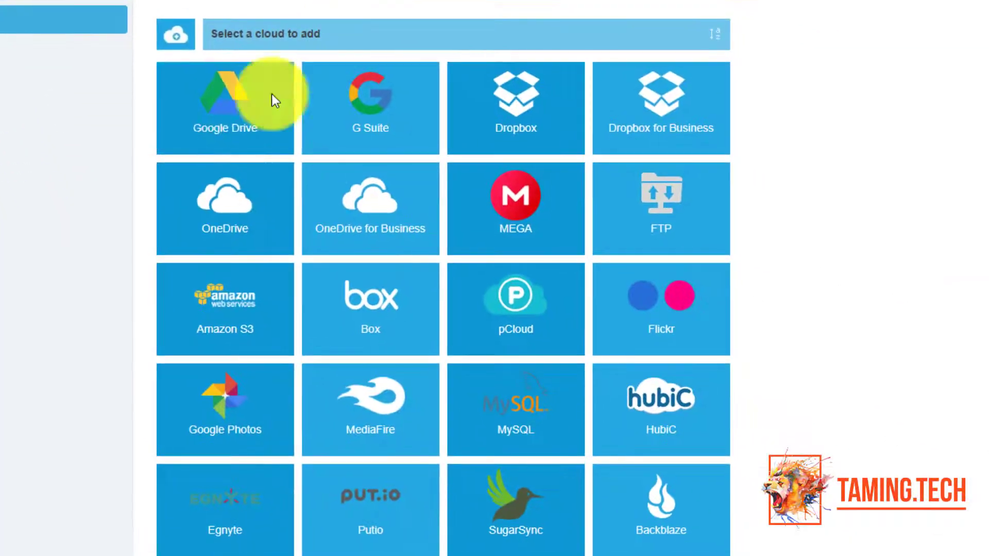
pyautogui.click(253, 126)
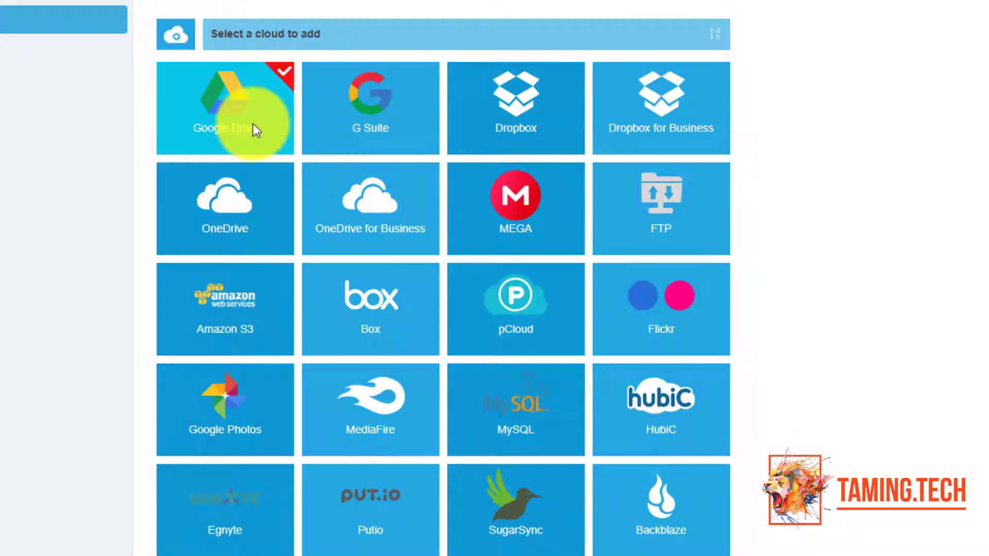
pyautogui.click(254, 397)
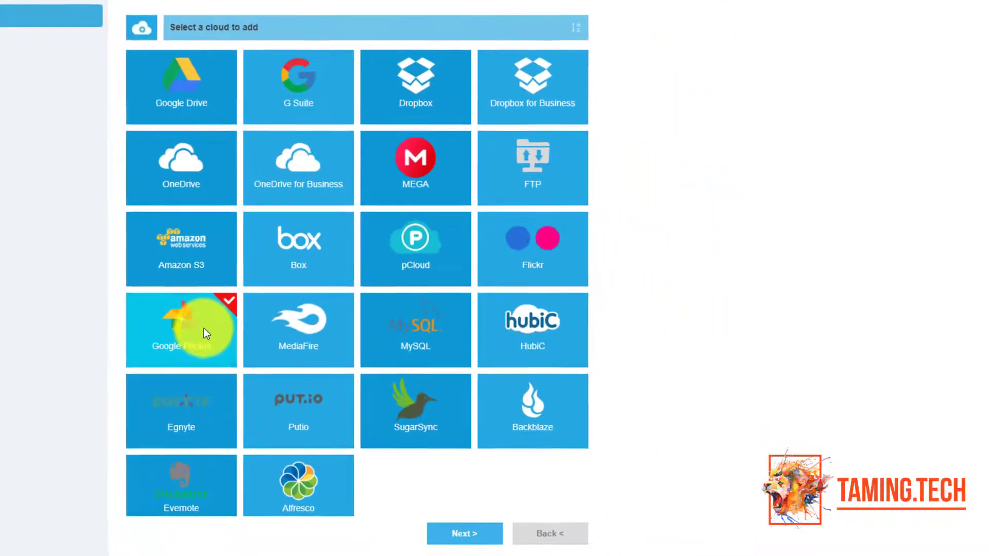
pyautogui.click(195, 111)
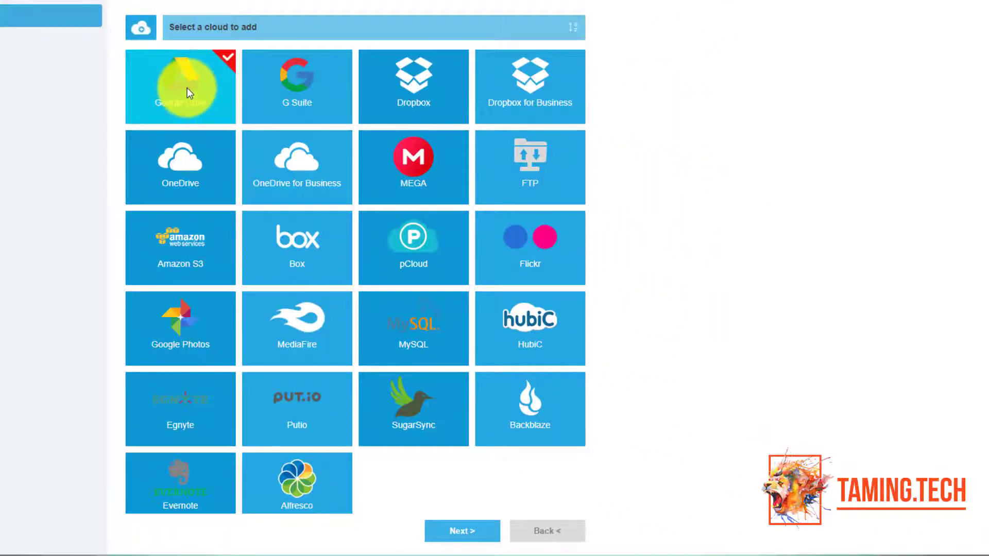
pyautogui.click(469, 531)
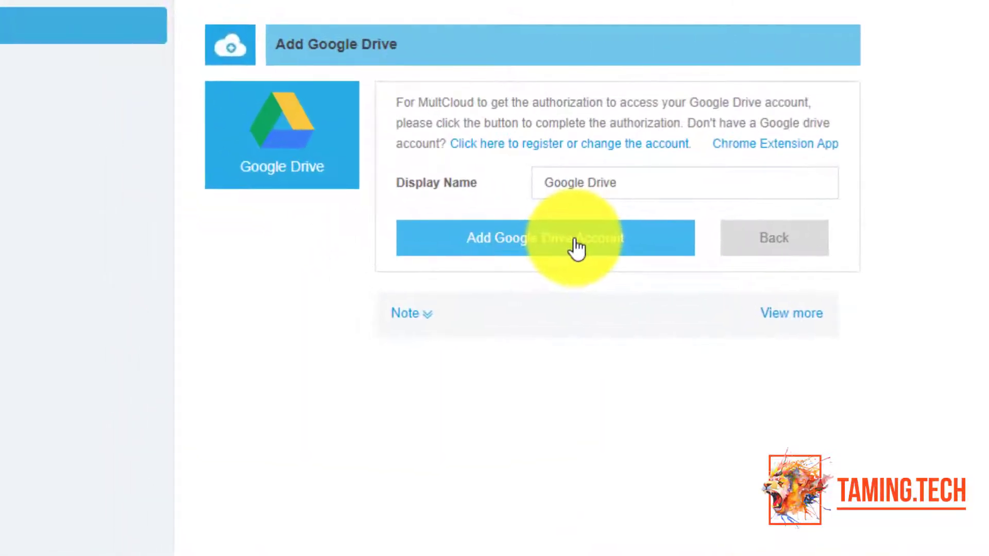
# Authorize the Google Drive account with the Google sign-in and allow MultCloud access
pyautogui.click(577, 248)
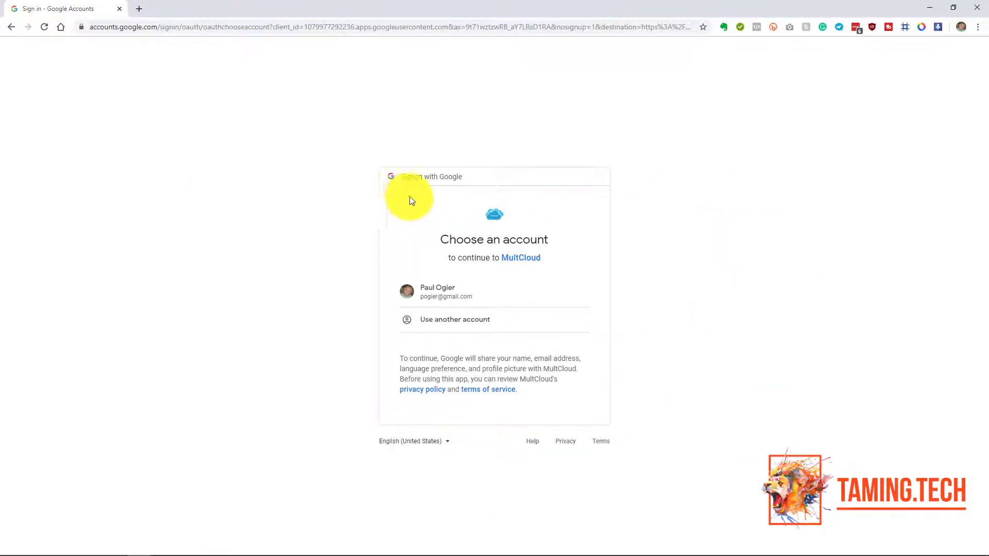
pyautogui.click(477, 295)
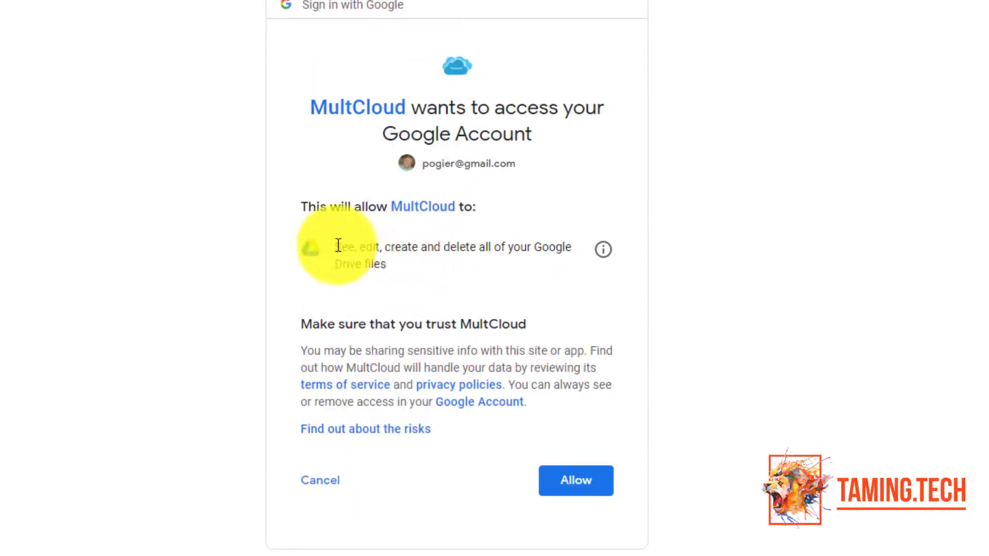
pyautogui.moveTo(341, 248); pyautogui.dragTo(542, 246)
pyautogui.click(587, 479)
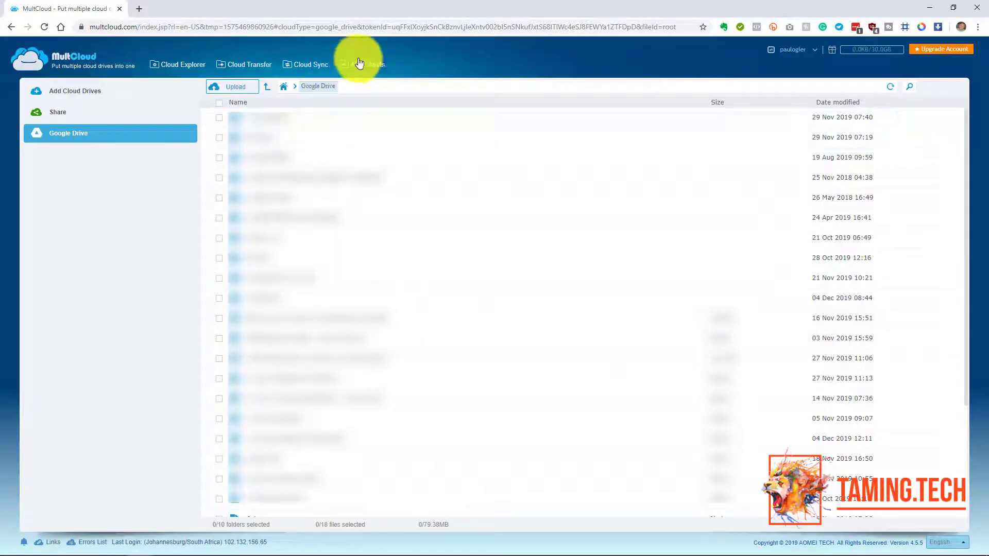
# Add Google Photos as a cloud, sign in with the existing Google account and allow access
pyautogui.click(361, 65)
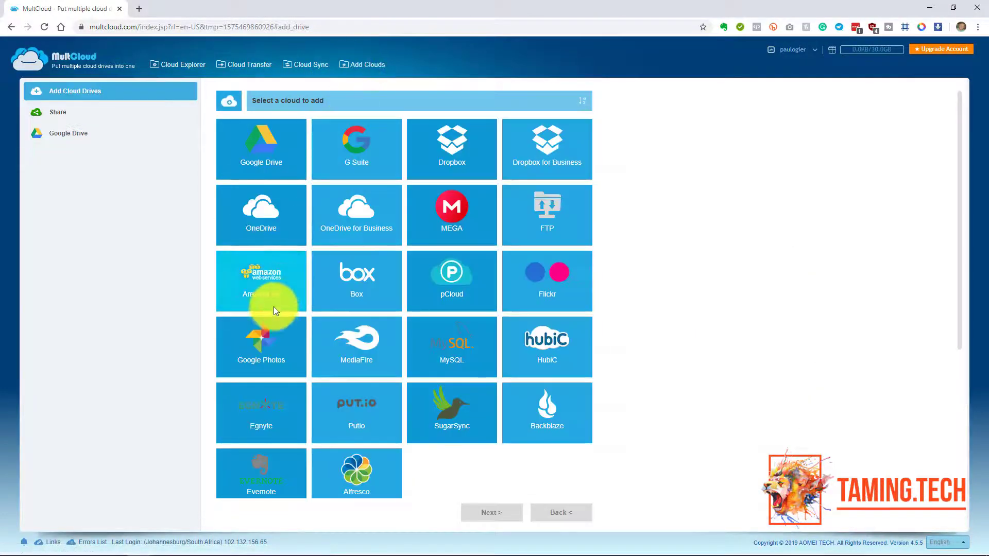
pyautogui.click(270, 332)
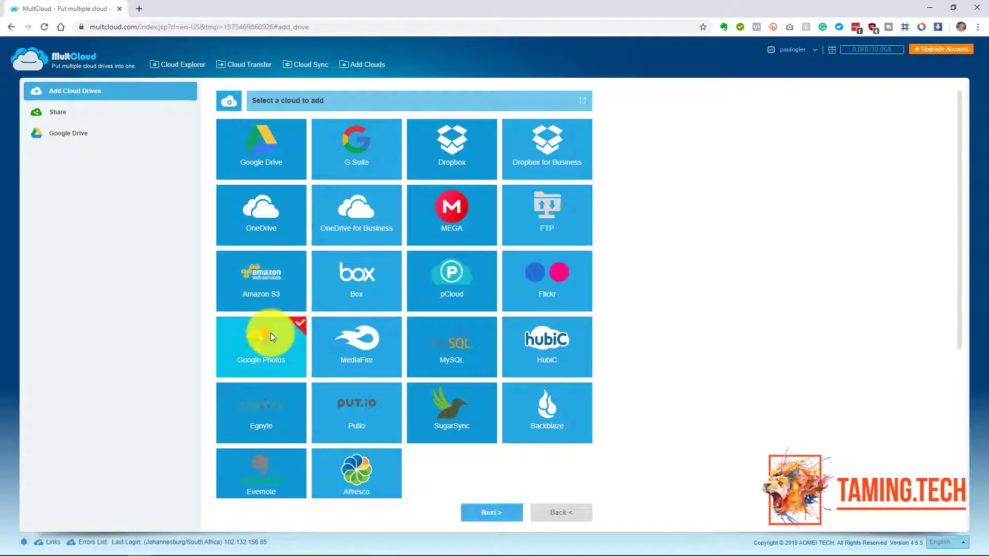
pyautogui.click(501, 515)
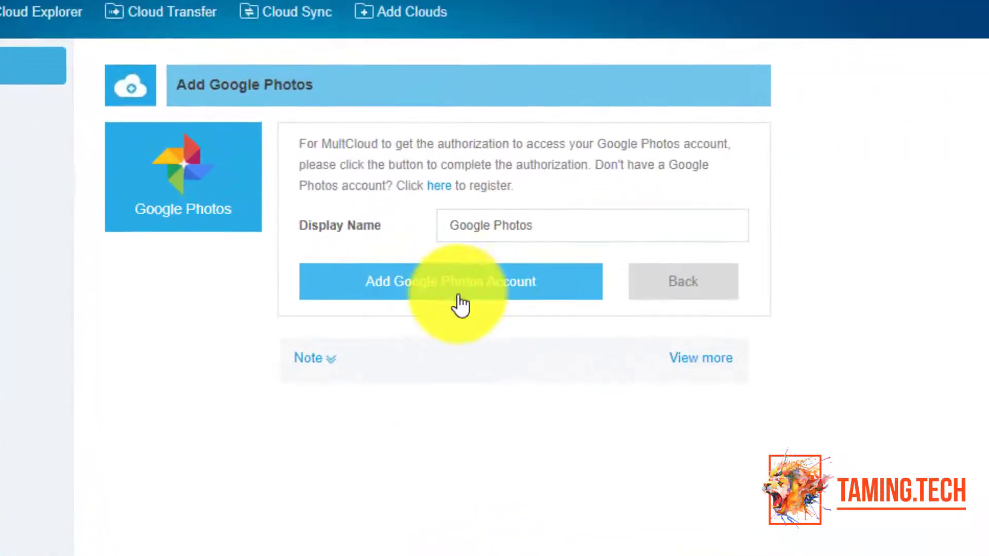
pyautogui.click(462, 304)
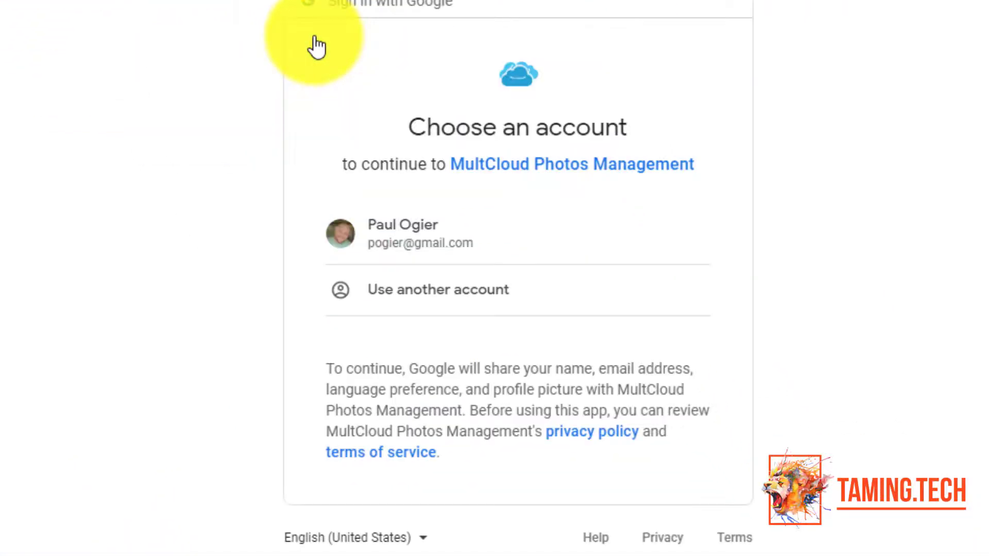
pyautogui.click(459, 252)
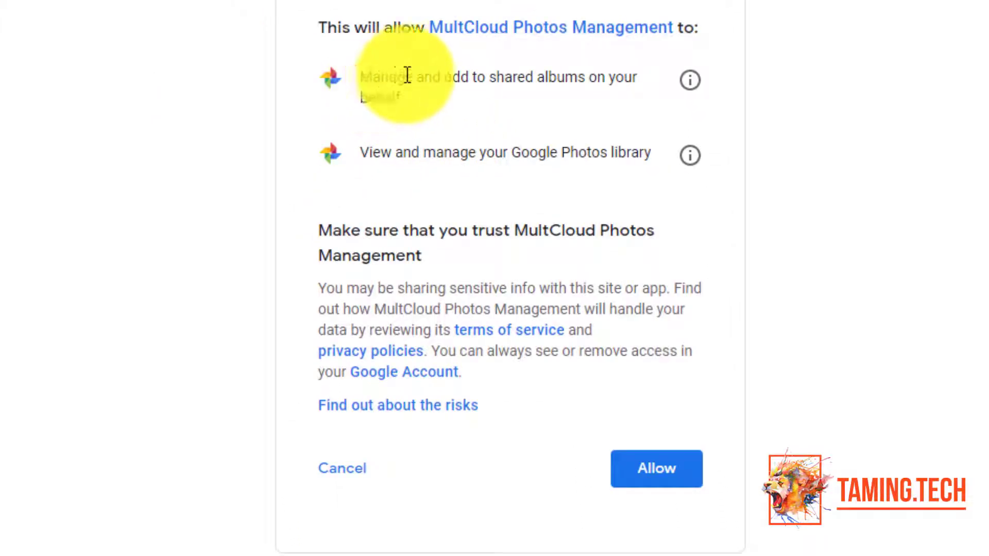
pyautogui.click(669, 467)
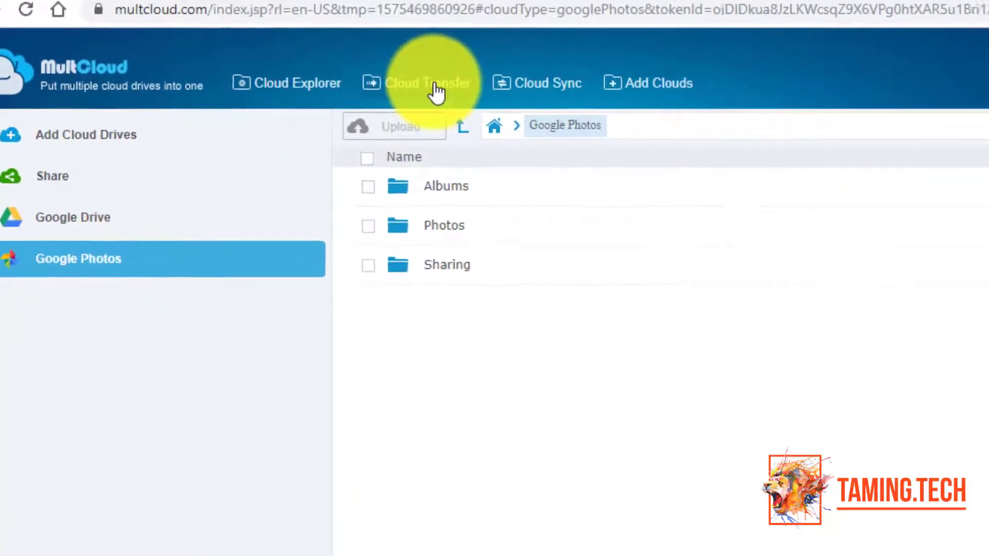
# In Cloud Transfer, set Google Drive's Google Photos folder as the source
pyautogui.click(487, 133)
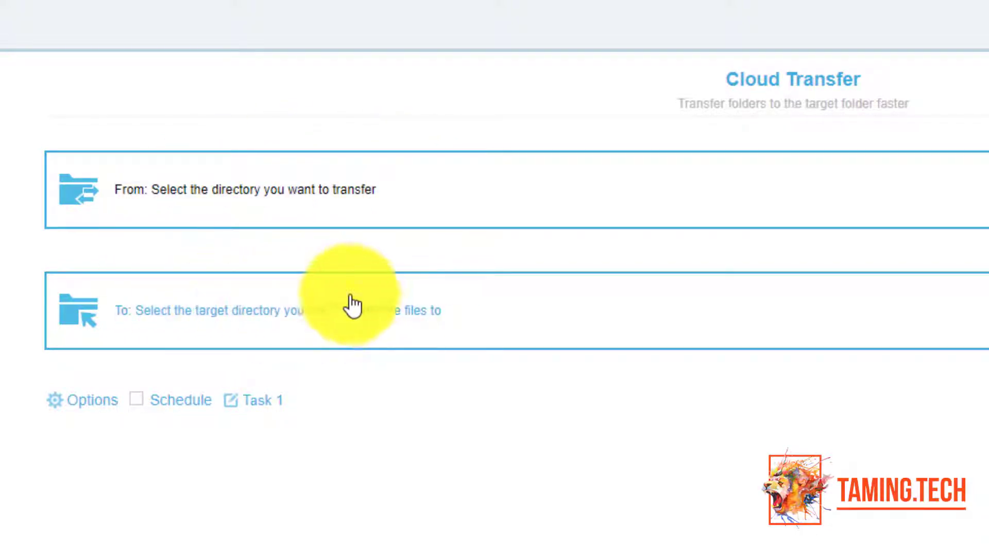
pyautogui.click(222, 185)
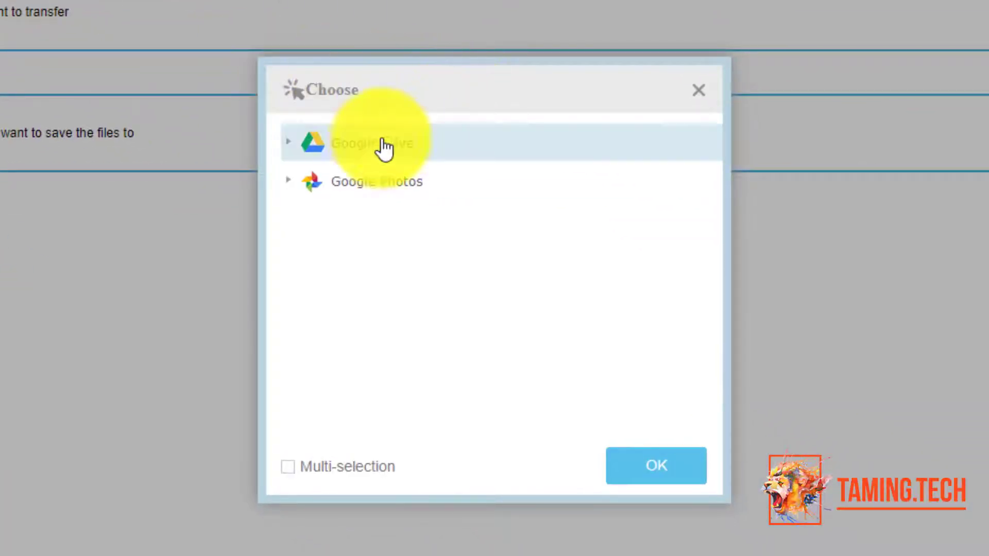
pyautogui.click(382, 150)
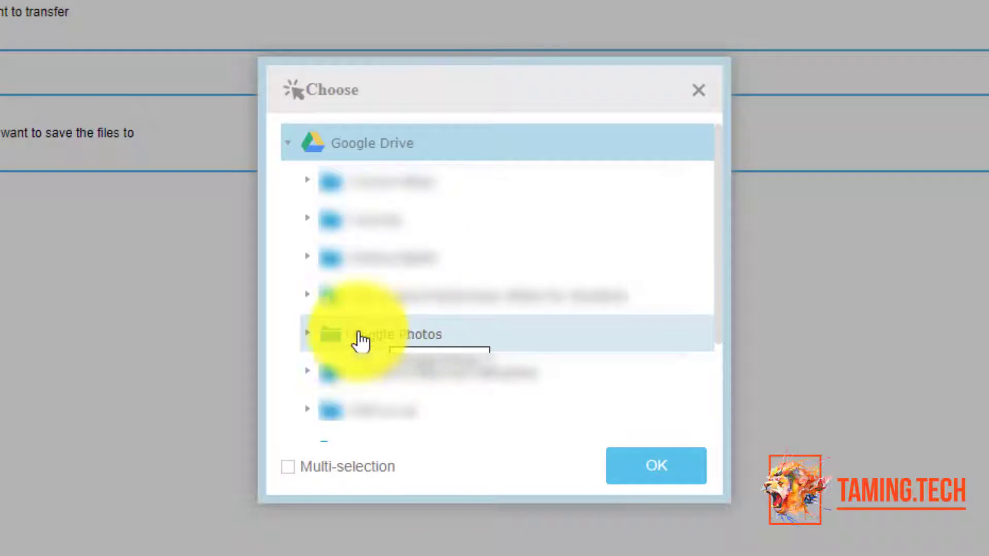
pyautogui.click(429, 338)
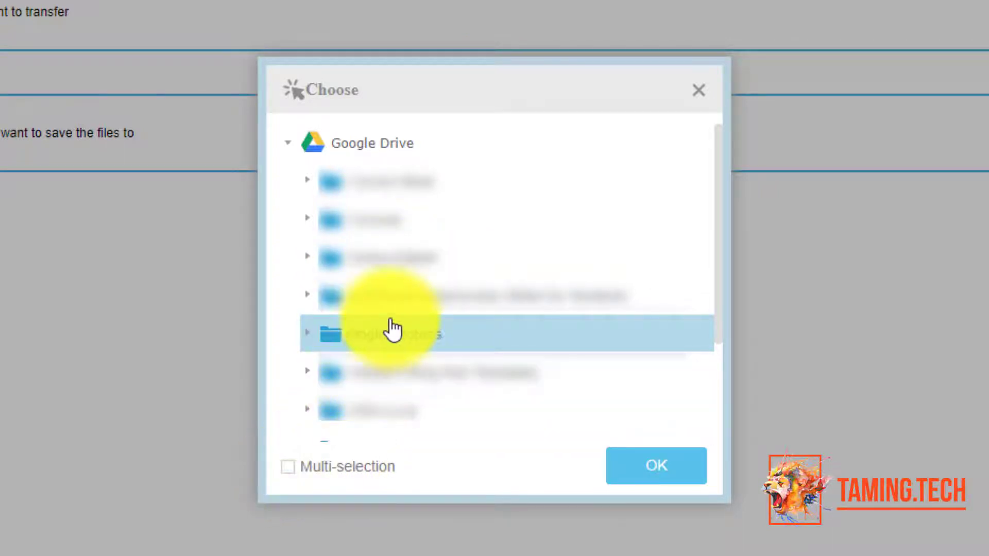
pyautogui.click(662, 475)
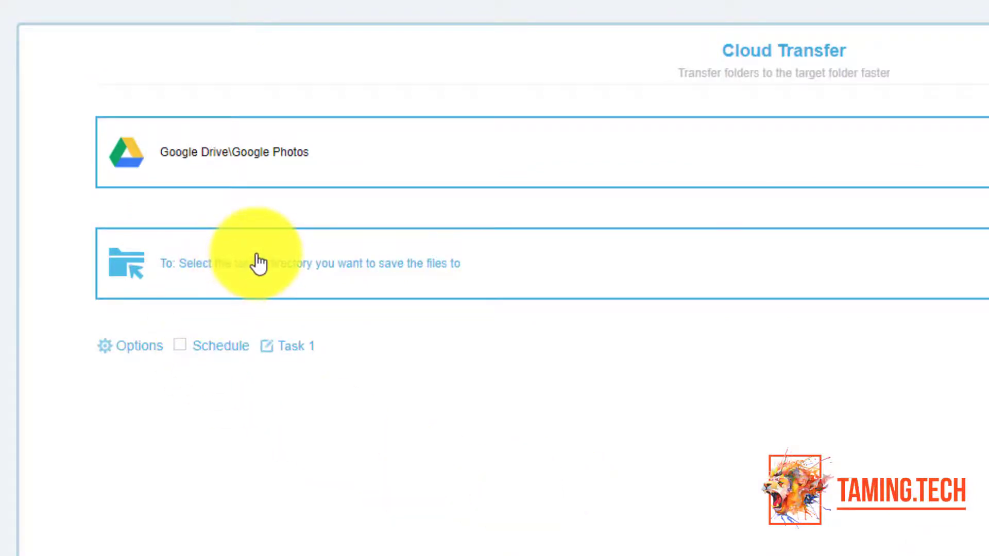
# Set the Google Photos Albums folder as the transfer destination
pyautogui.click(259, 265)
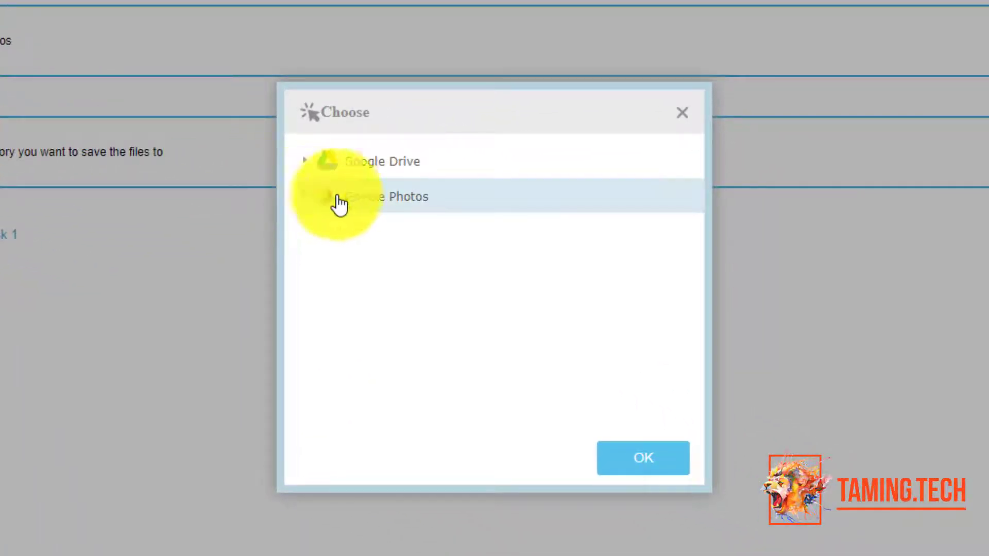
pyautogui.click(339, 205)
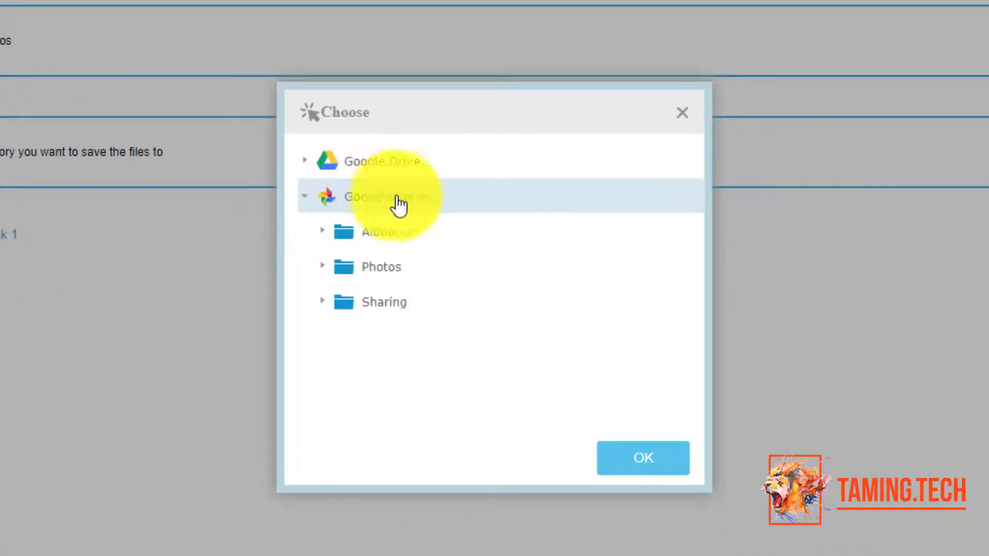
pyautogui.click(383, 243)
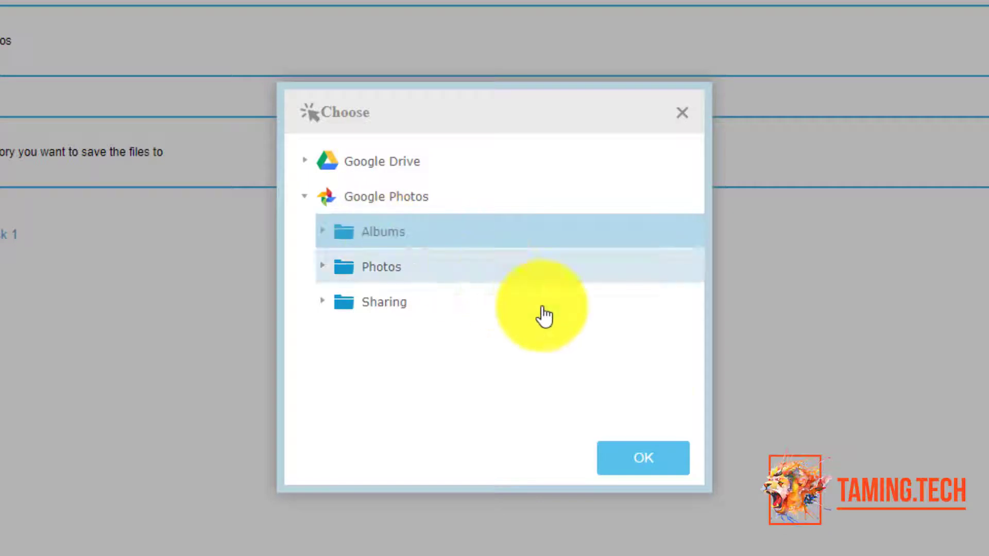
pyautogui.click(652, 464)
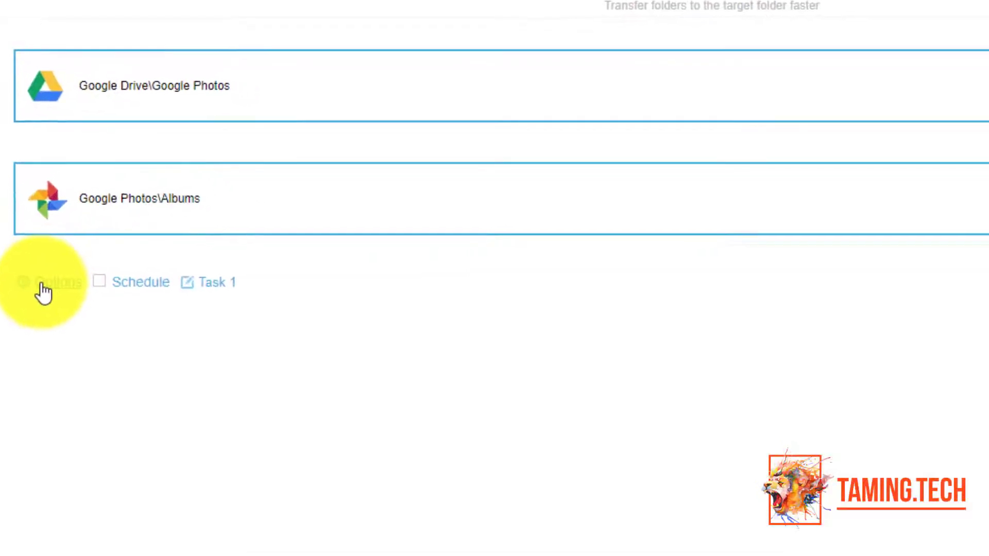
# In the transfer options, keep skipping files that already exist at the destination
pyautogui.click(65, 296)
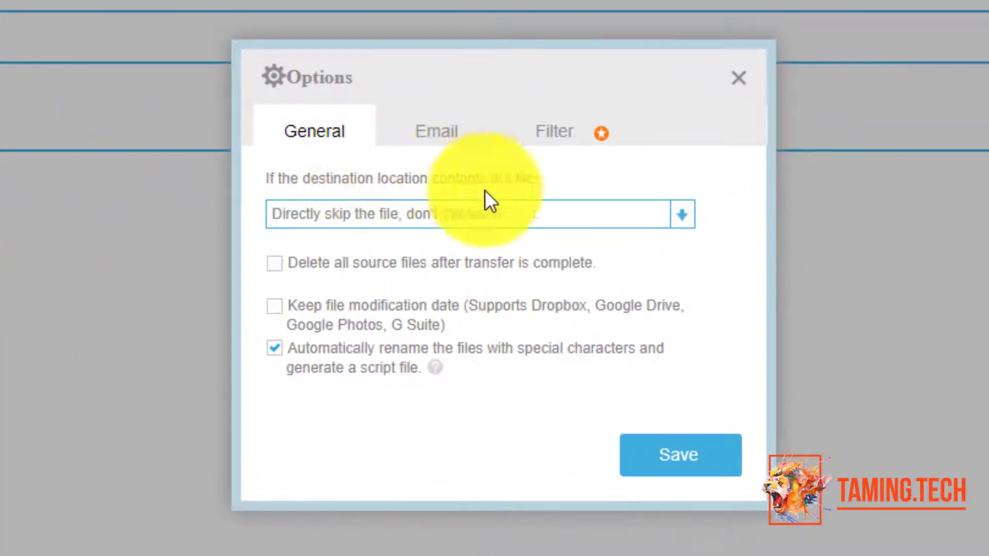
pyautogui.click(685, 214)
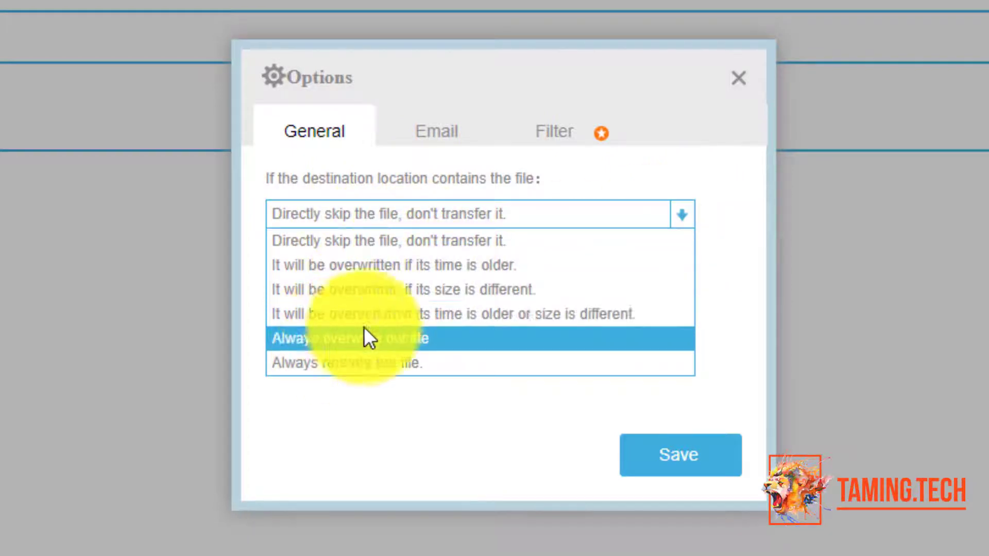
pyautogui.click(386, 394)
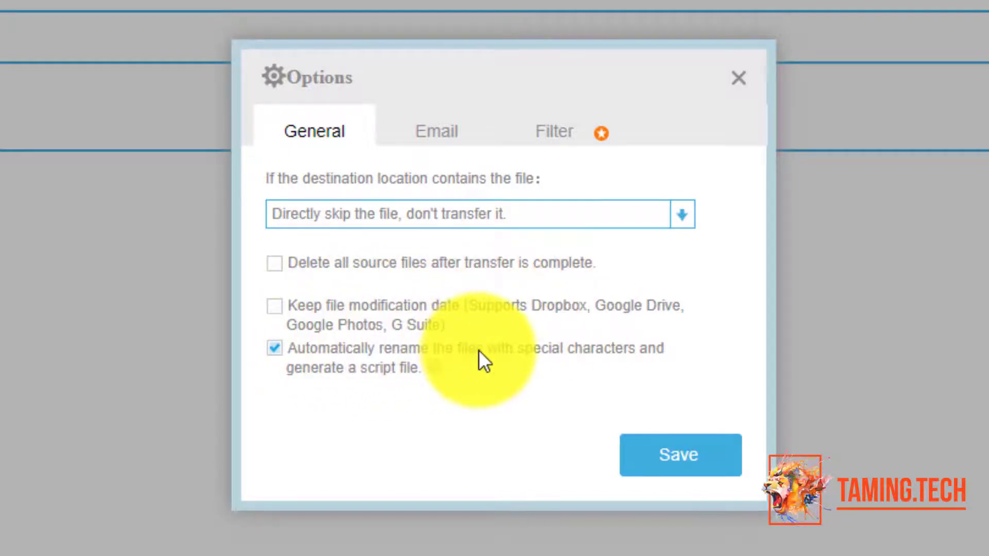
# Turn on email notification on task completion and paste the notification address
pyautogui.click(453, 132)
pyautogui.click(452, 179)
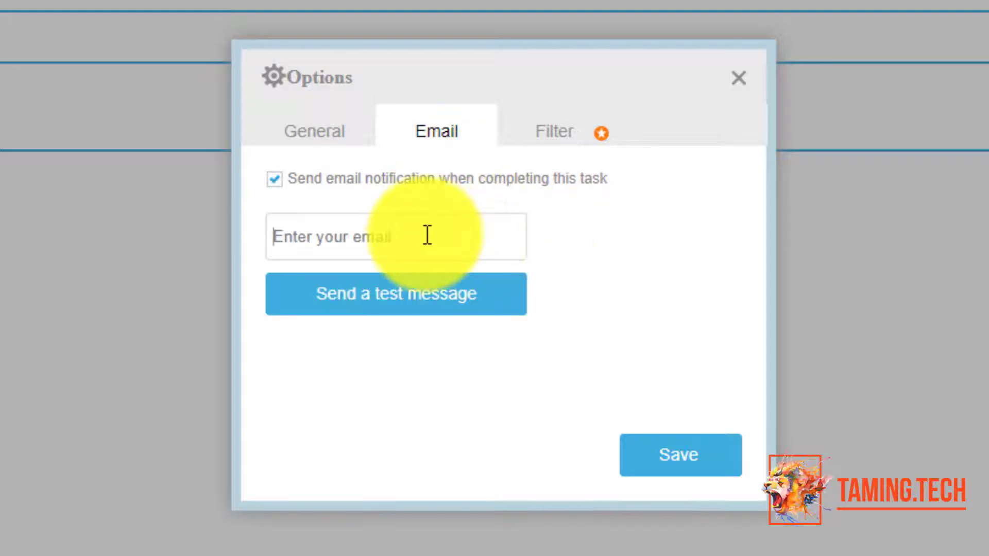
pyautogui.hotkey('ctrl', 'v')
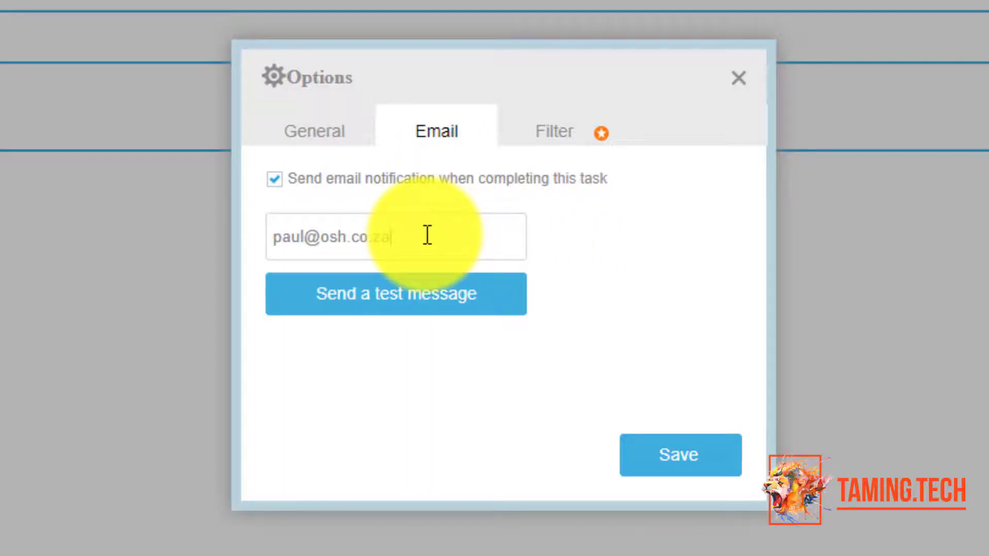
# Set the file filter to Include and save the transfer options
pyautogui.click(554, 130)
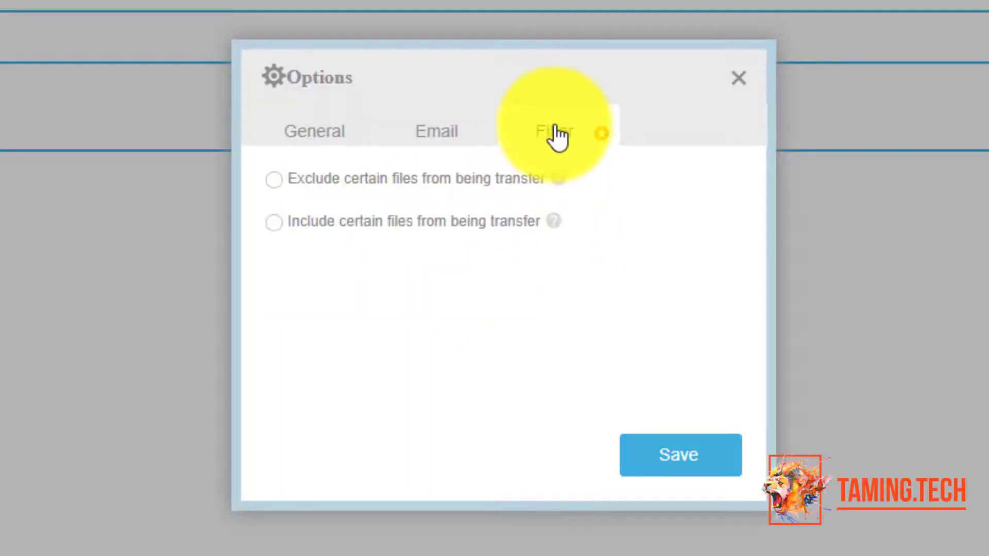
pyautogui.click(416, 179)
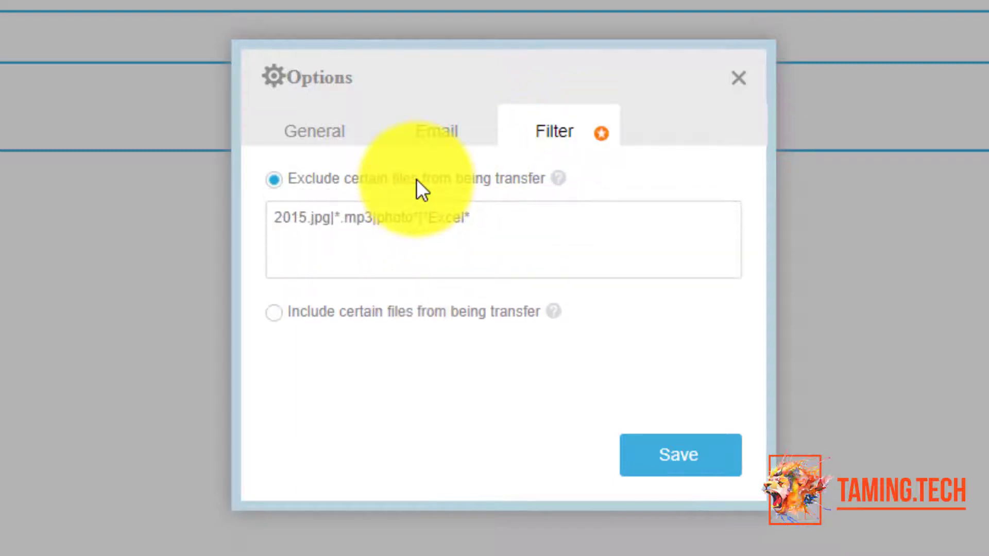
pyautogui.click(416, 178)
pyautogui.click(407, 221)
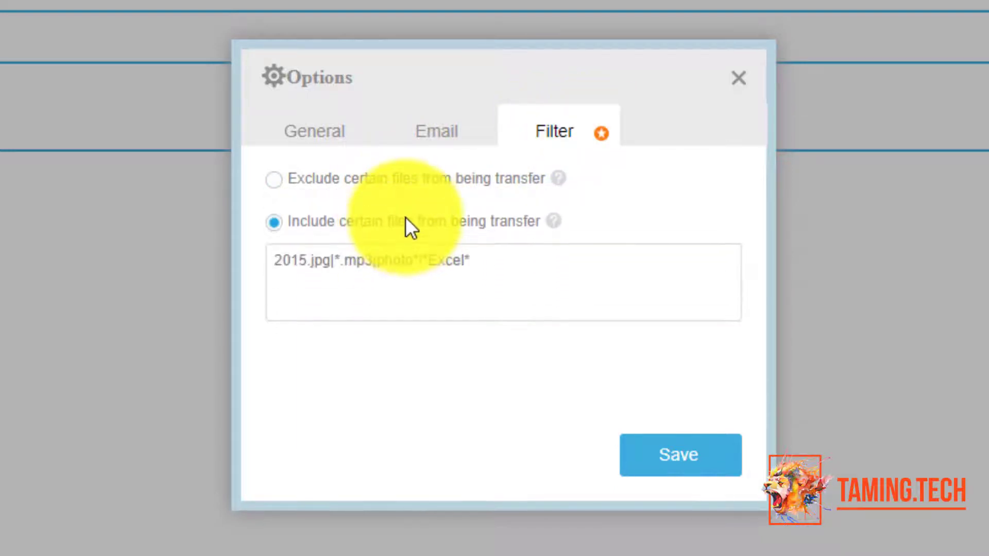
pyautogui.click(680, 455)
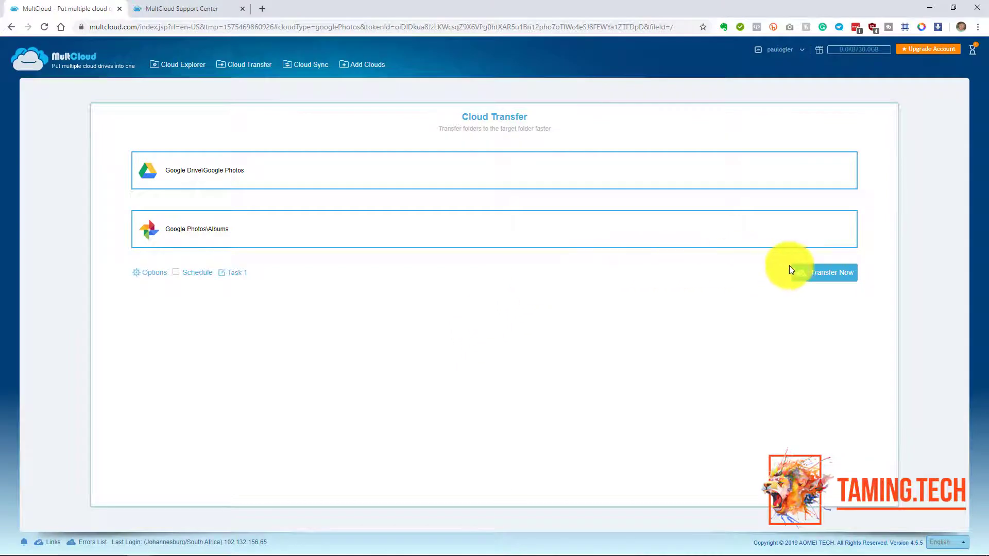
# Start the transfer immediately and view its detailed progress
pyautogui.click(797, 271)
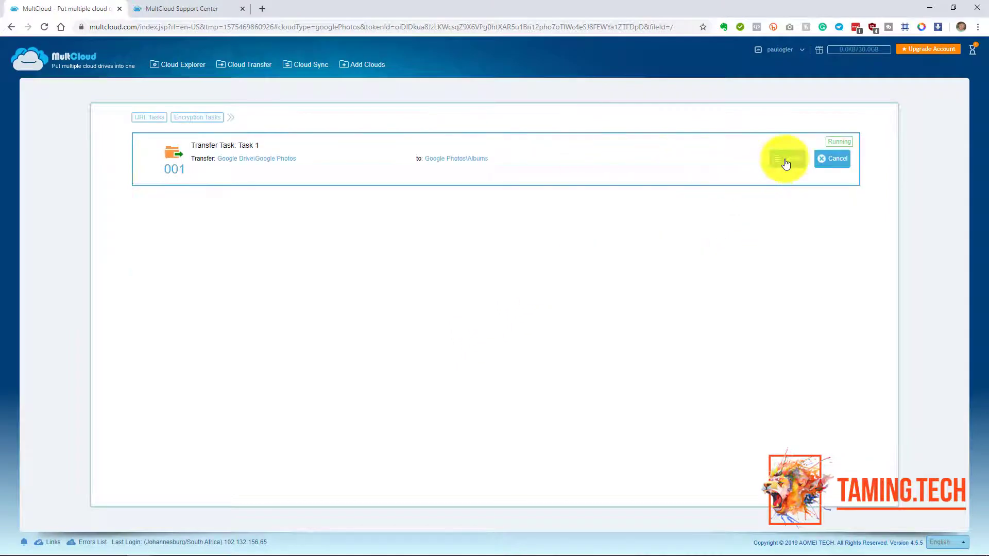
pyautogui.click(786, 160)
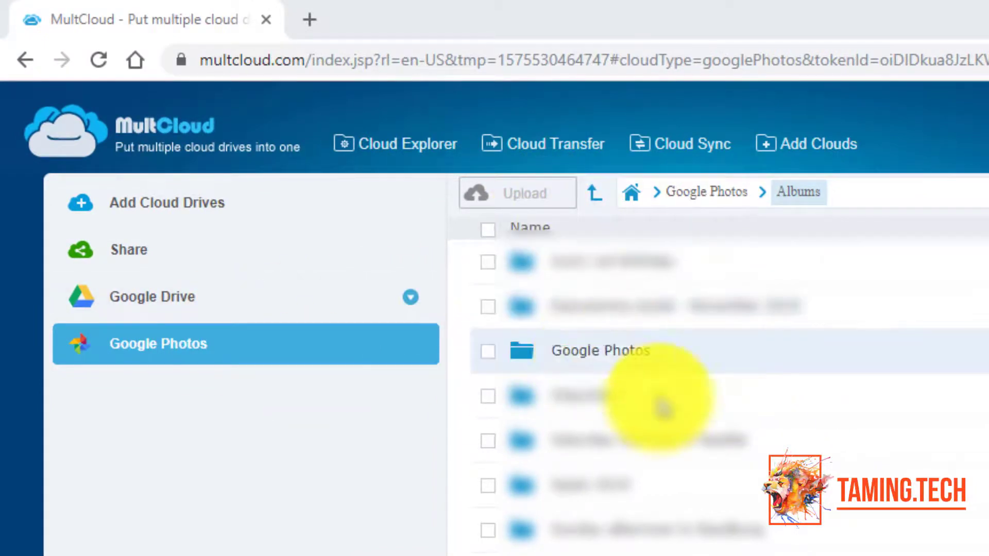
# Open a new browser tab to view photos.google.com/albums
pyautogui.click(310, 20)
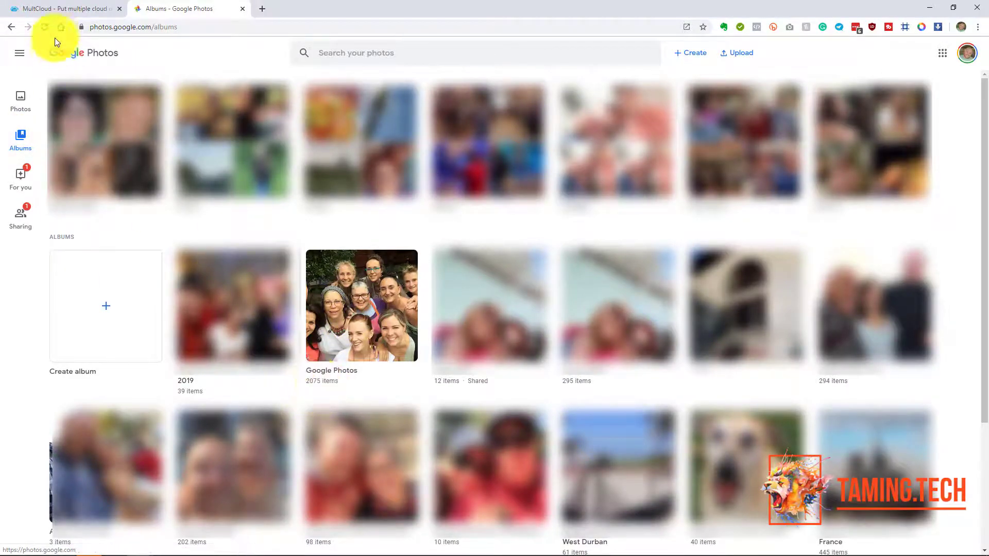
# Switch back to the MultCloud browser tab
pyautogui.click(61, 9)
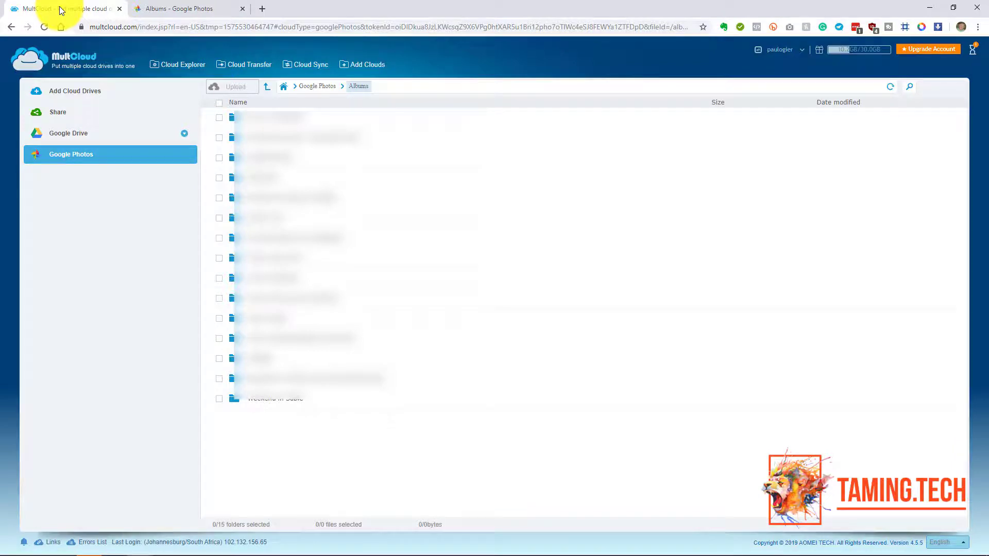
# Open MultCloud's Add Cloud Drives page listing the cloud services available to connect
pyautogui.click(370, 65)
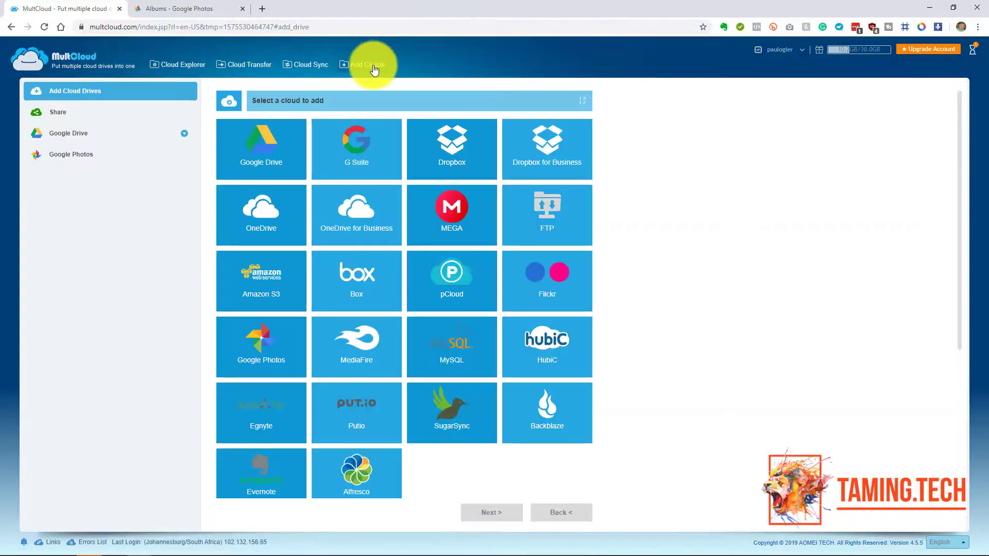